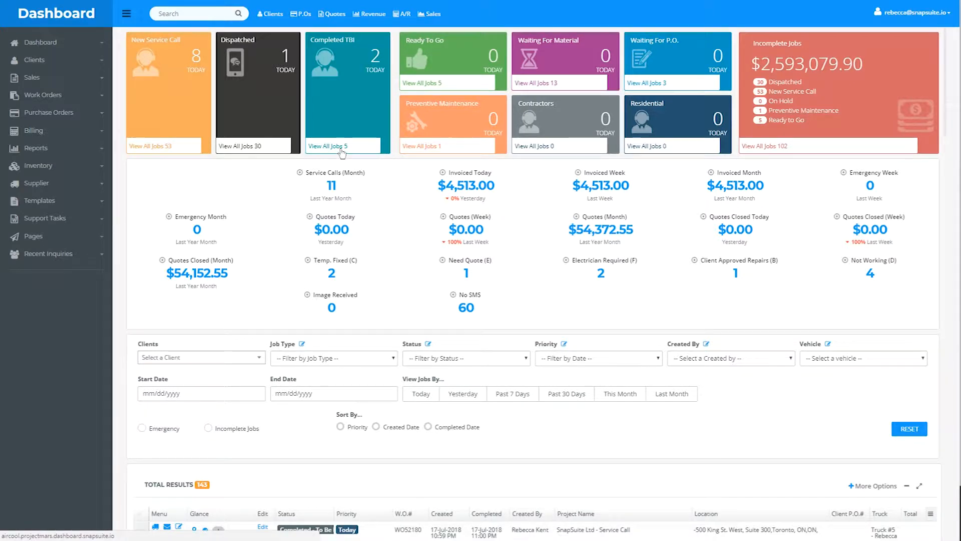
List all completed, to-be-invoiced jobs and open the SnapSuite Ltd service call work order for editing
click(342, 147)
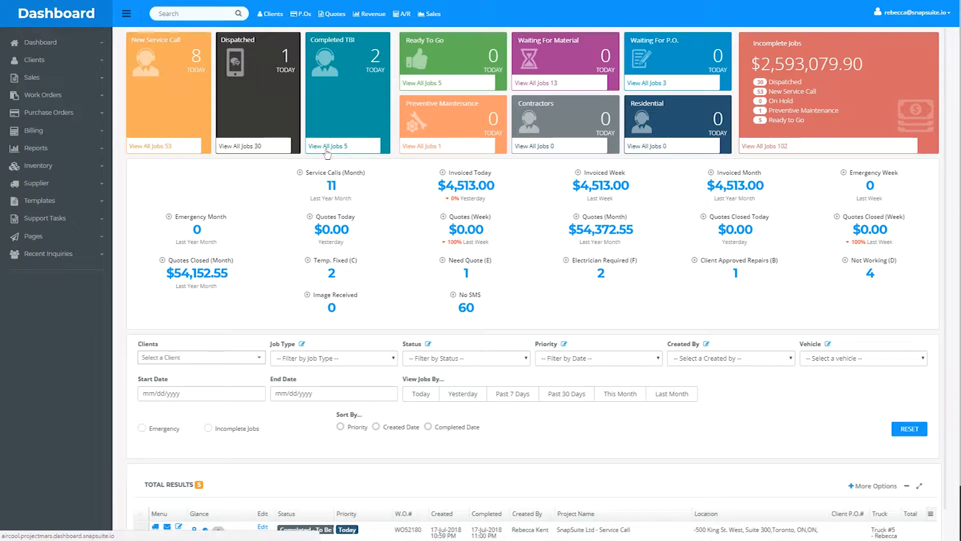
scroll(326, 158, down, 2)
scroll(270, 355, down, 1)
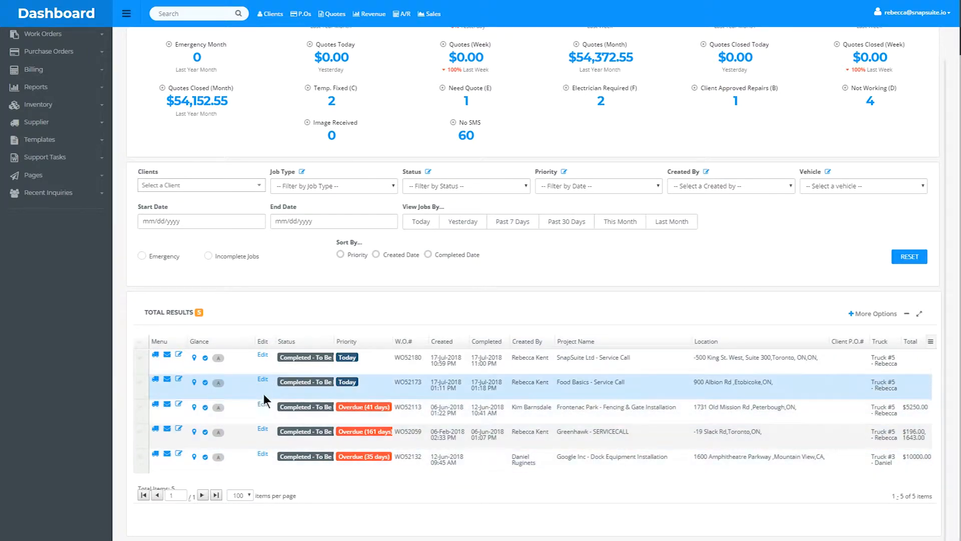
click(260, 355)
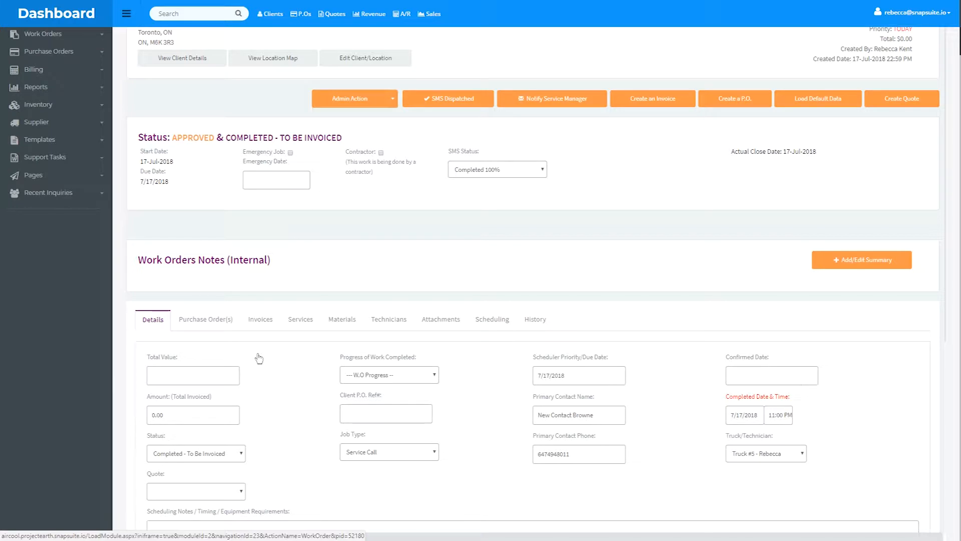
scroll(259, 358, up, 2)
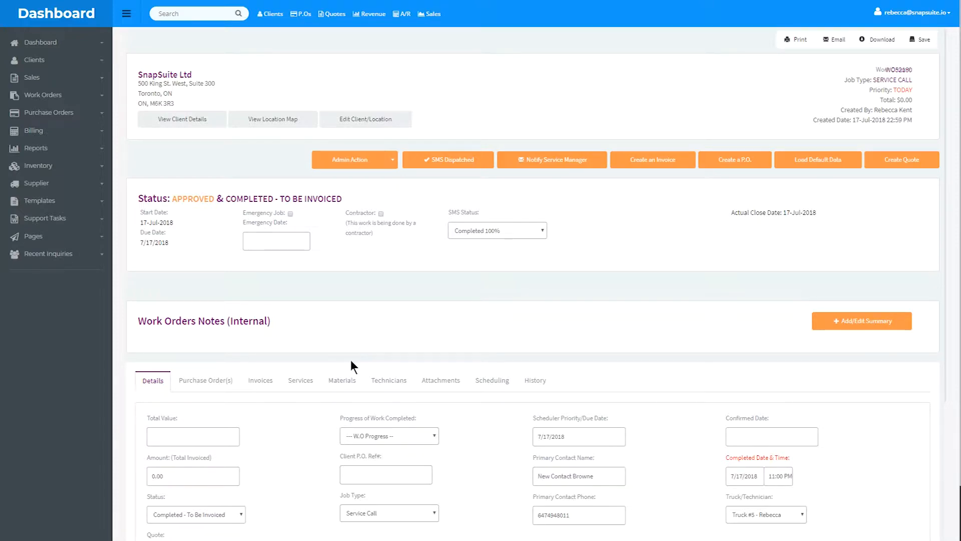
Review the work order's materials and the items selectable for a new material, closing the entry form without adding one
click(344, 383)
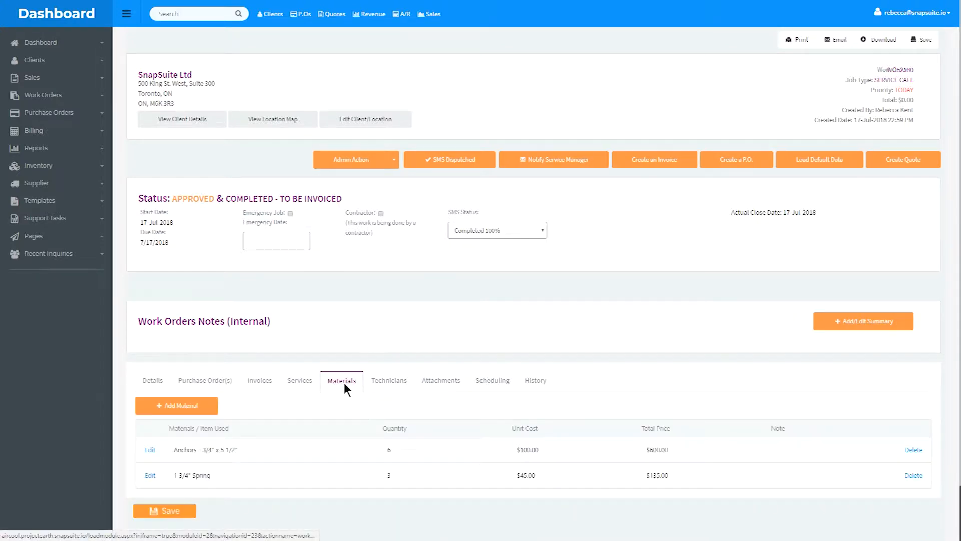
click(208, 404)
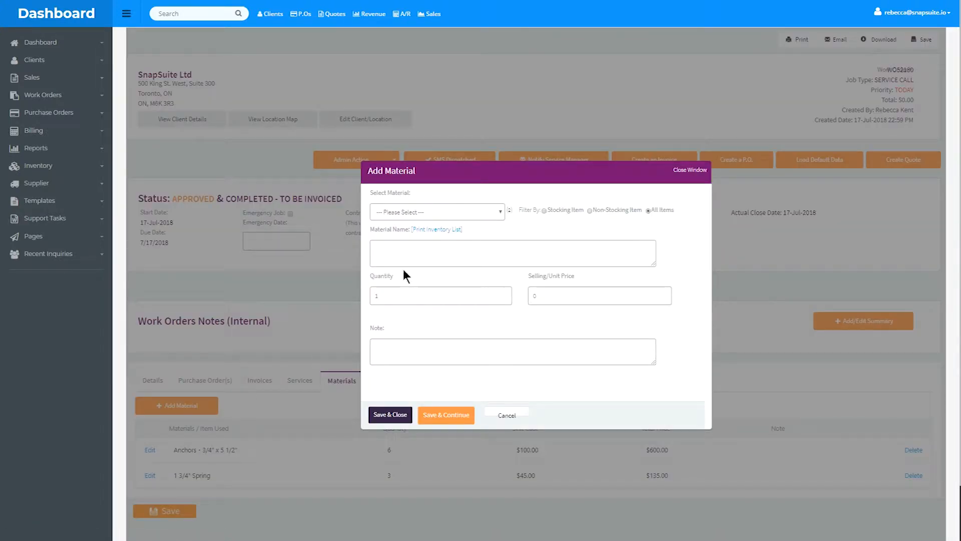
click(436, 212)
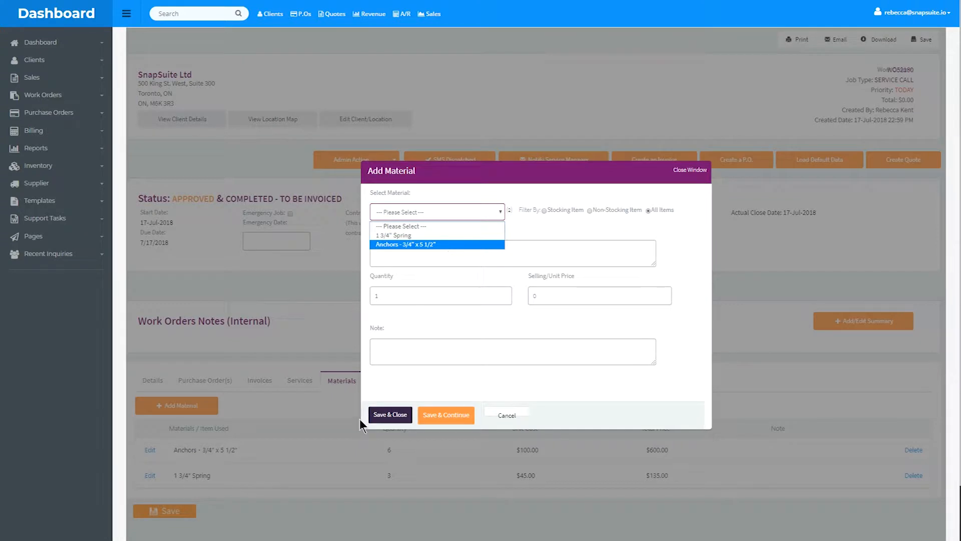
click(700, 169)
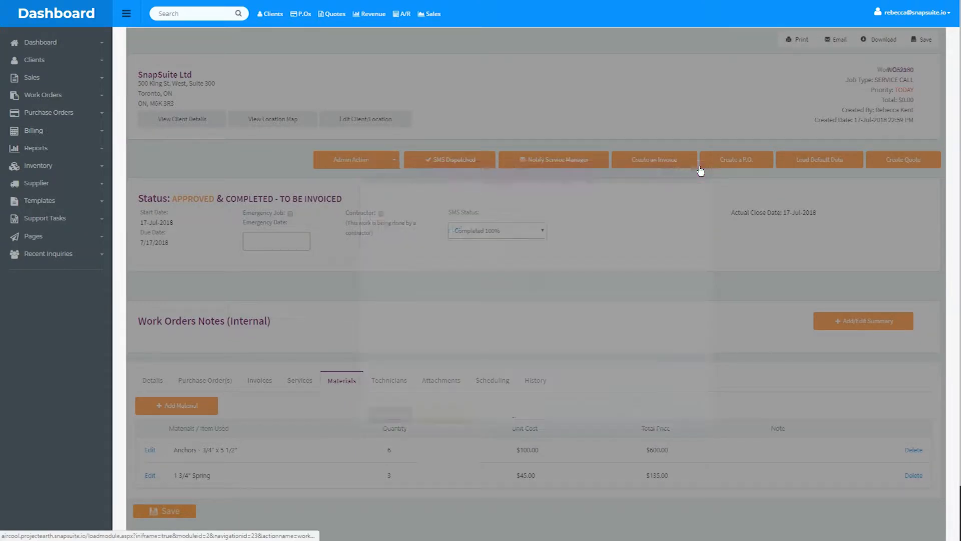
Return to the work order's details, review its fields and description, and save the work order
scroll(355, 327, down, 1)
click(153, 332)
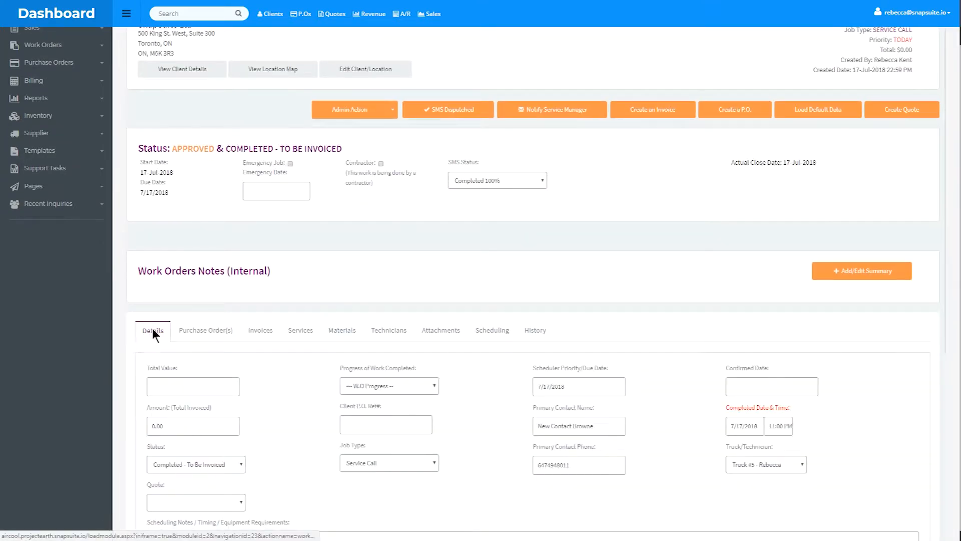
scroll(152, 329, down, 6)
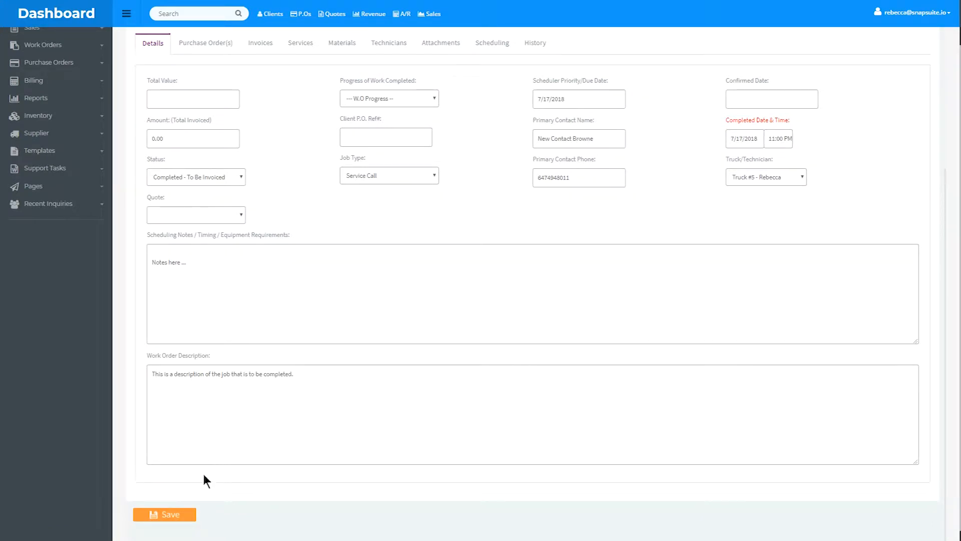
click(175, 513)
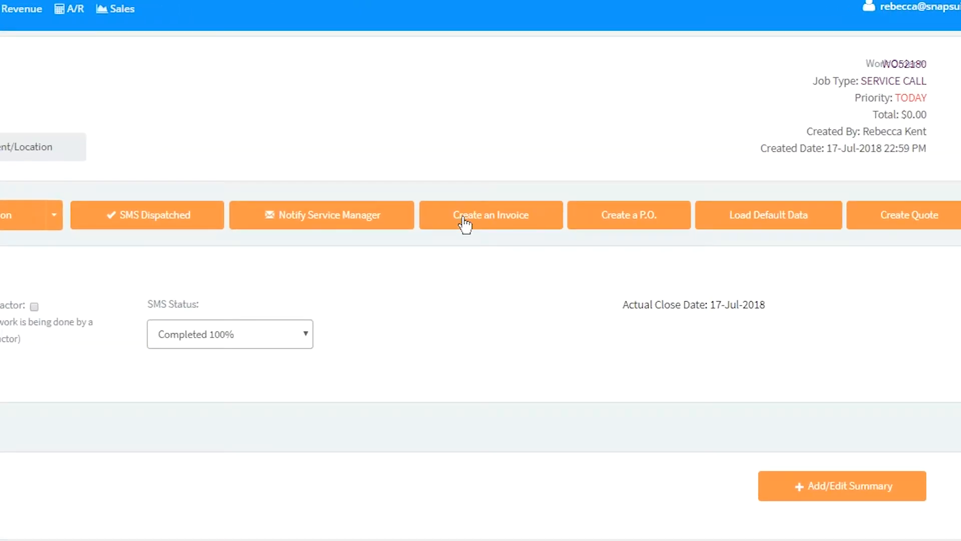
Create an invoice from the work order, add the Group A rate "Electrical Labour Charge with 2 men" with quantity 2, and save it
click(463, 222)
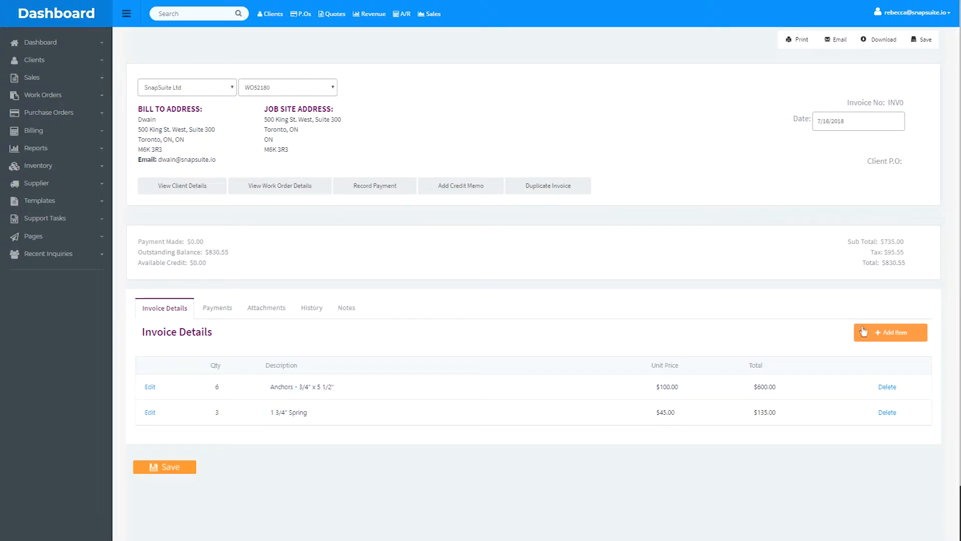
click(863, 332)
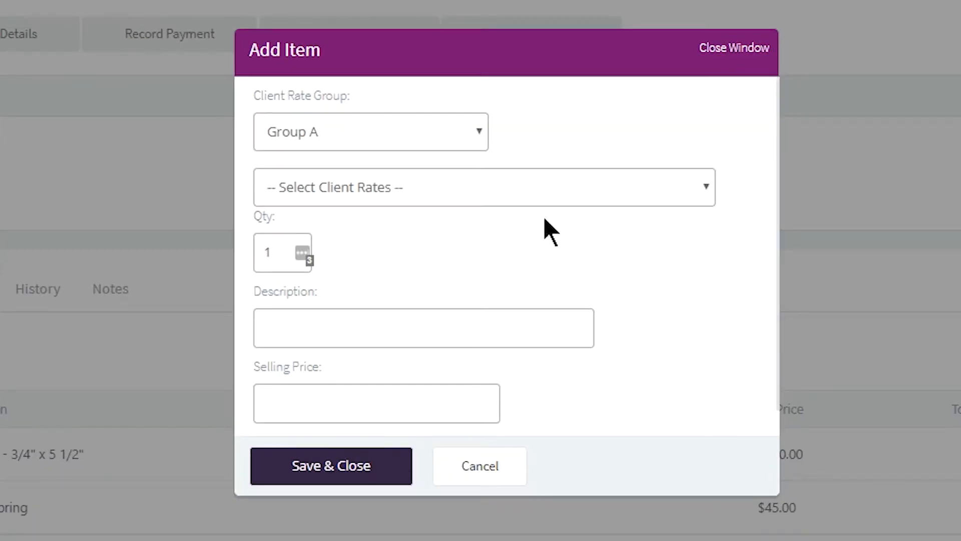
click(512, 190)
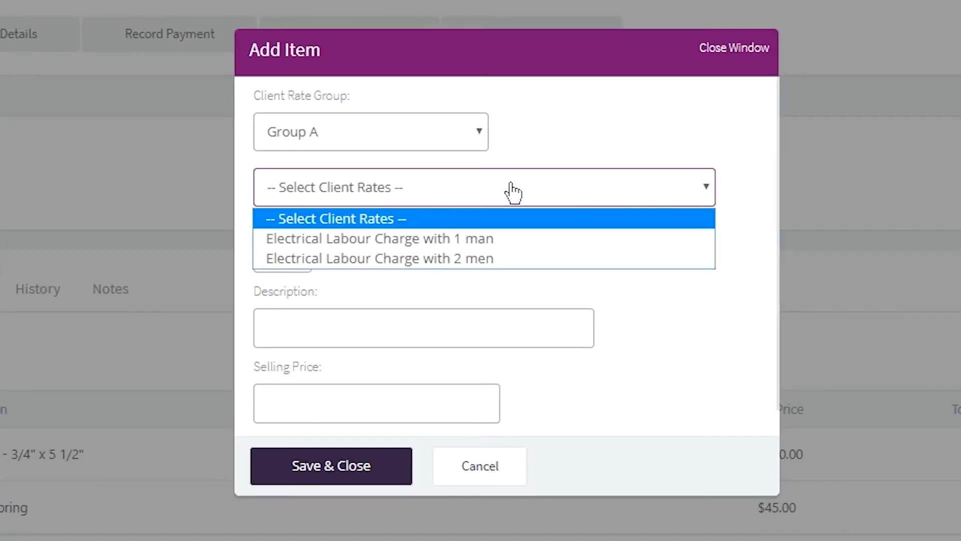
click(484, 257)
click(371, 479)
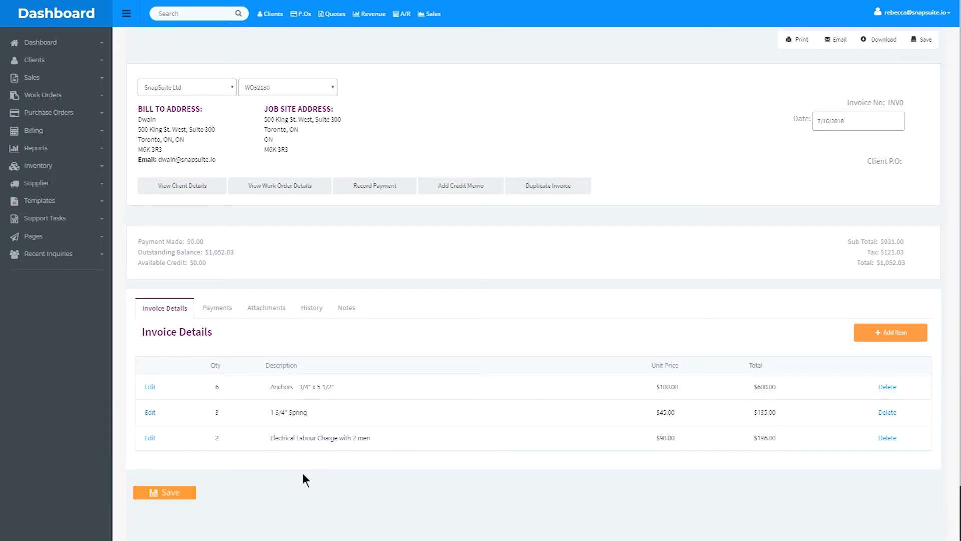
click(179, 492)
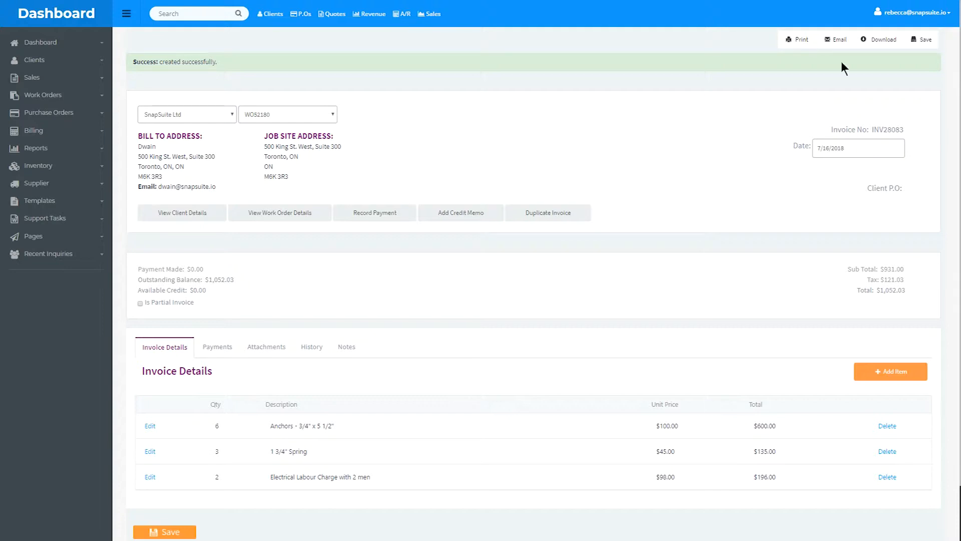
Open the saved invoice's printable PDF for review and close it
click(788, 38)
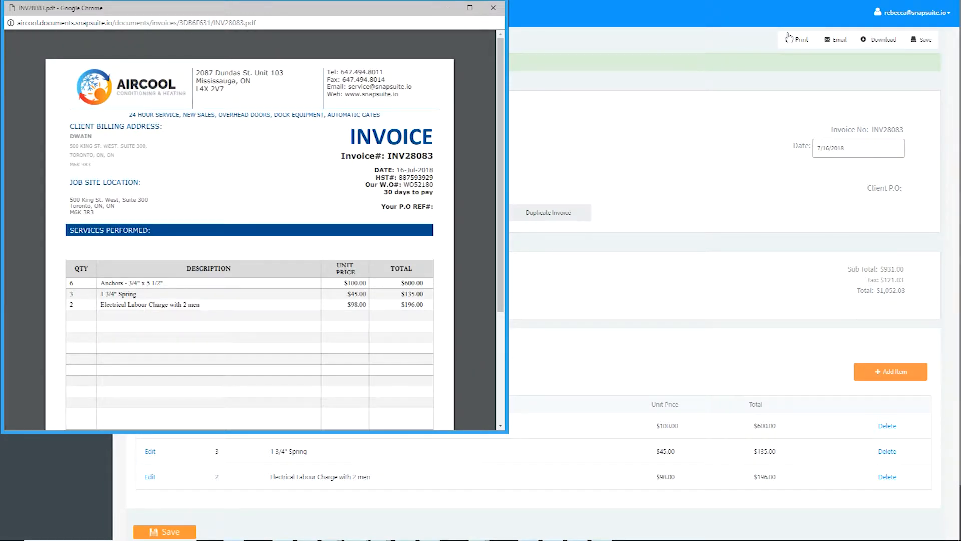
click(495, 8)
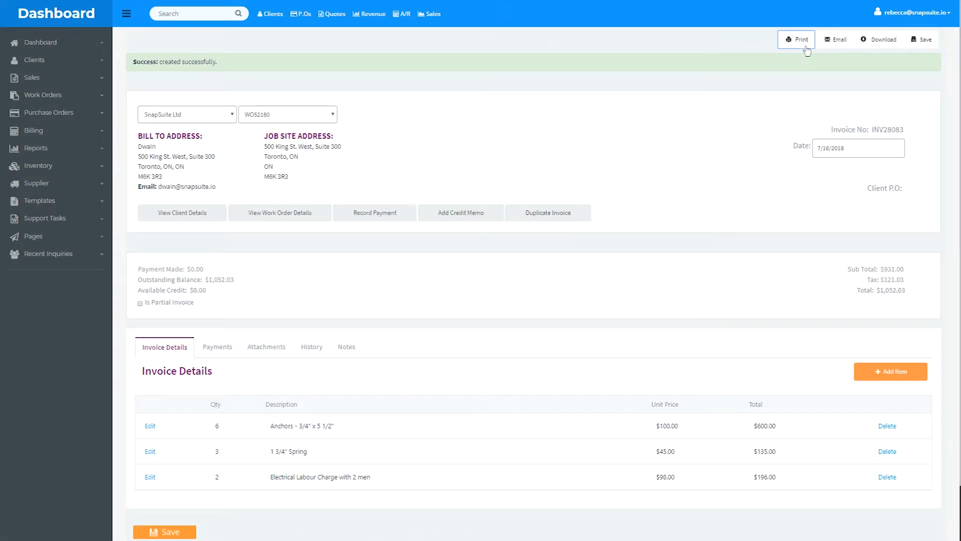
Prepare an email for the invoice with the "INVOICE - Follow Up" template and close it without sending
click(837, 42)
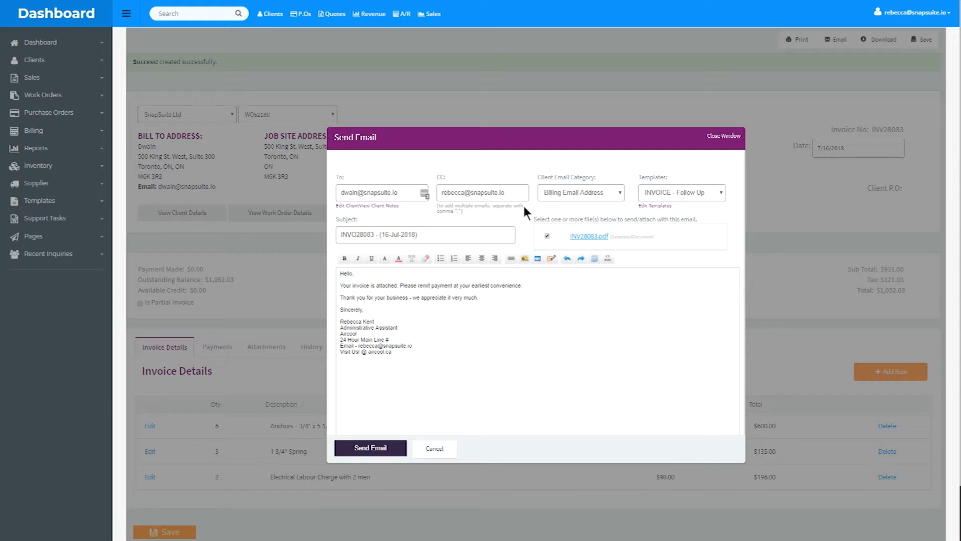
click(511, 192)
click(657, 191)
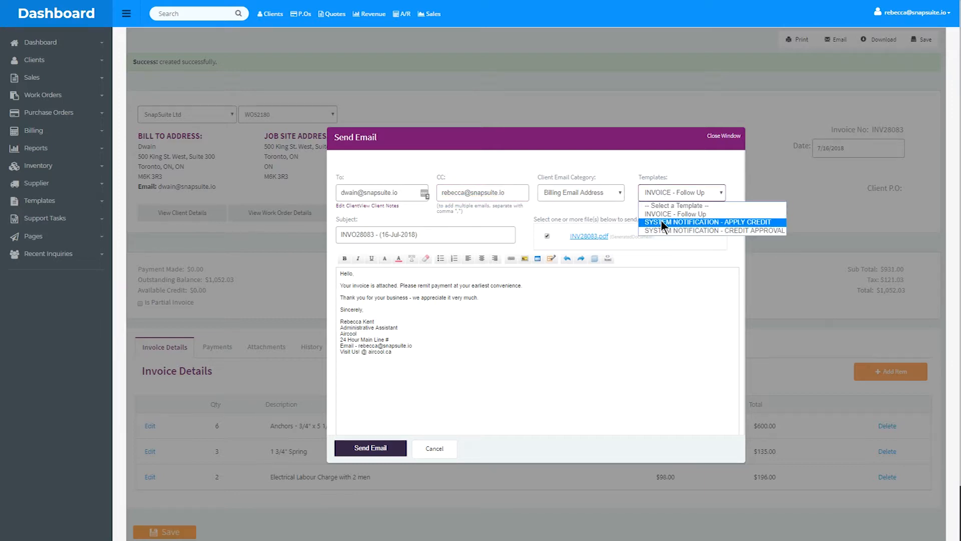
click(660, 221)
click(663, 194)
click(659, 211)
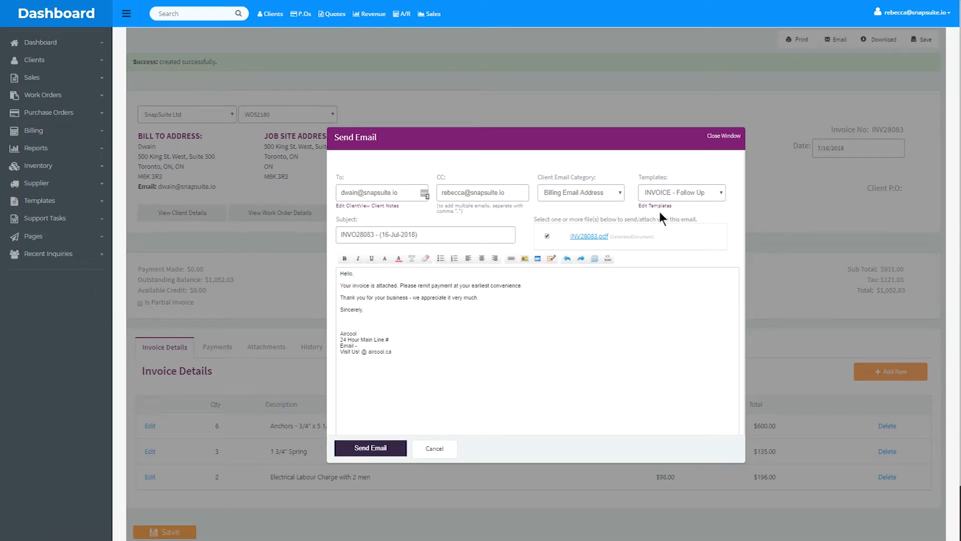
click(502, 296)
click(724, 141)
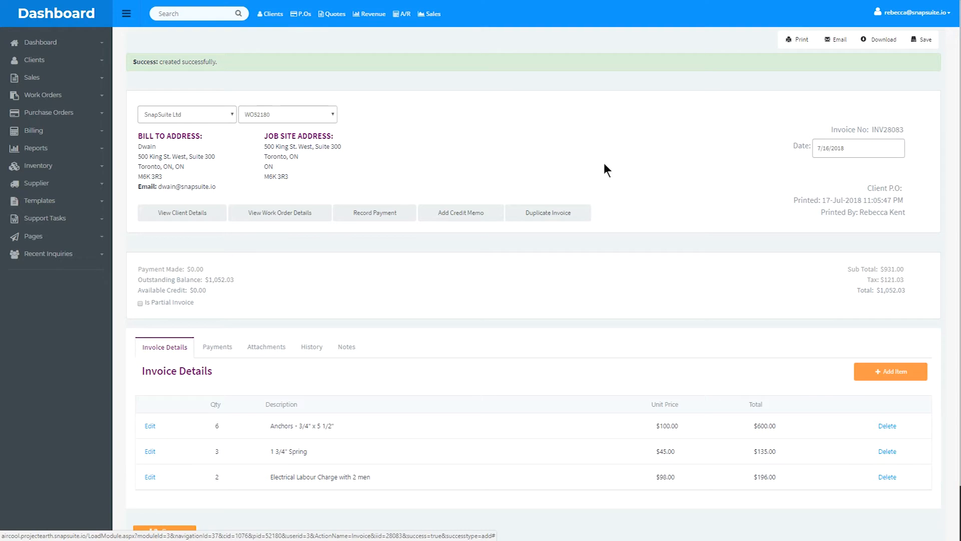
Go back to the invoice's work order and examine the invoices listed on it
click(268, 214)
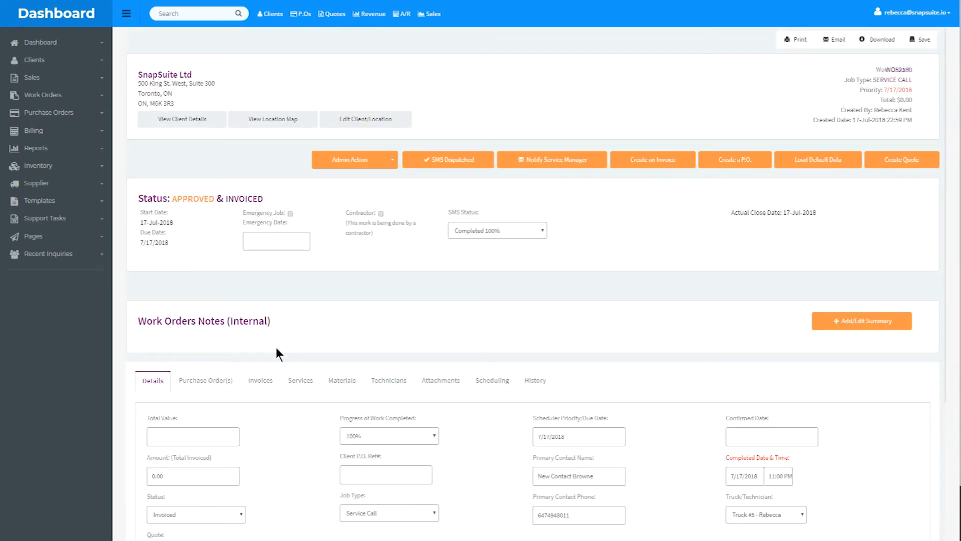
click(260, 380)
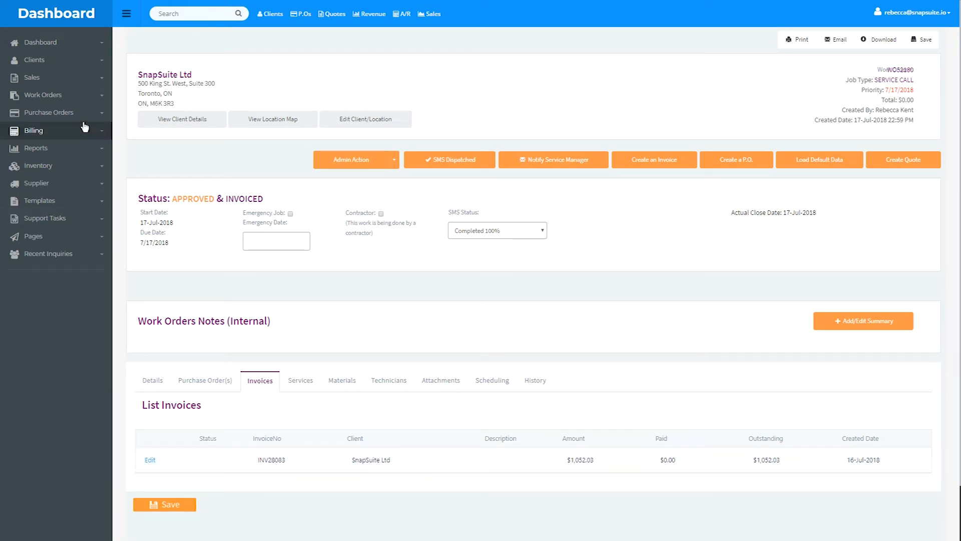
Open the newest SnapSuite Ltd invoice from the billing list of all invoices
click(86, 133)
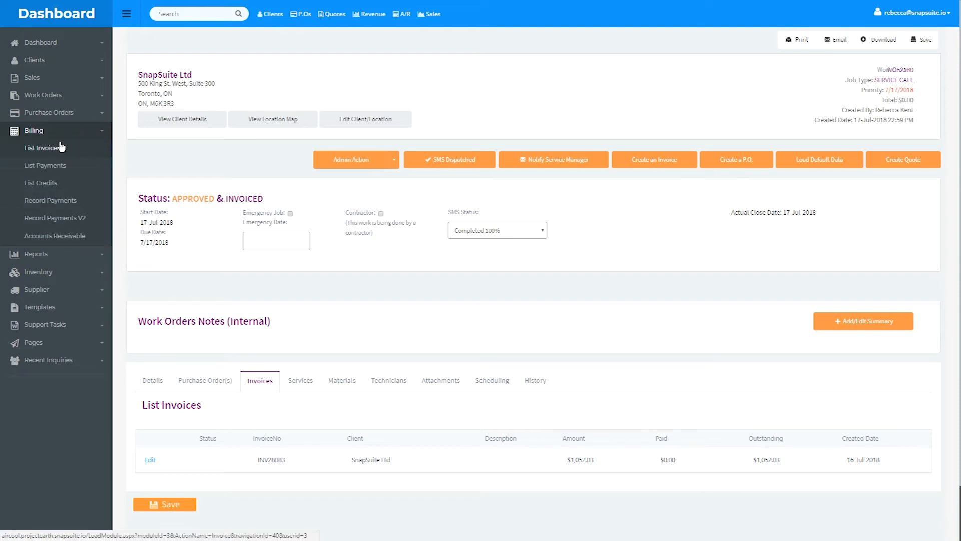
click(45, 151)
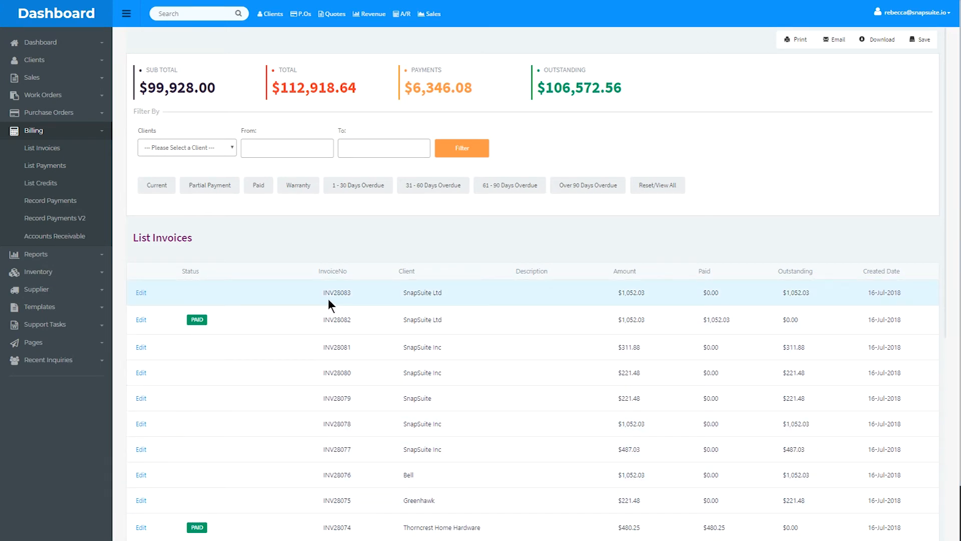
click(142, 293)
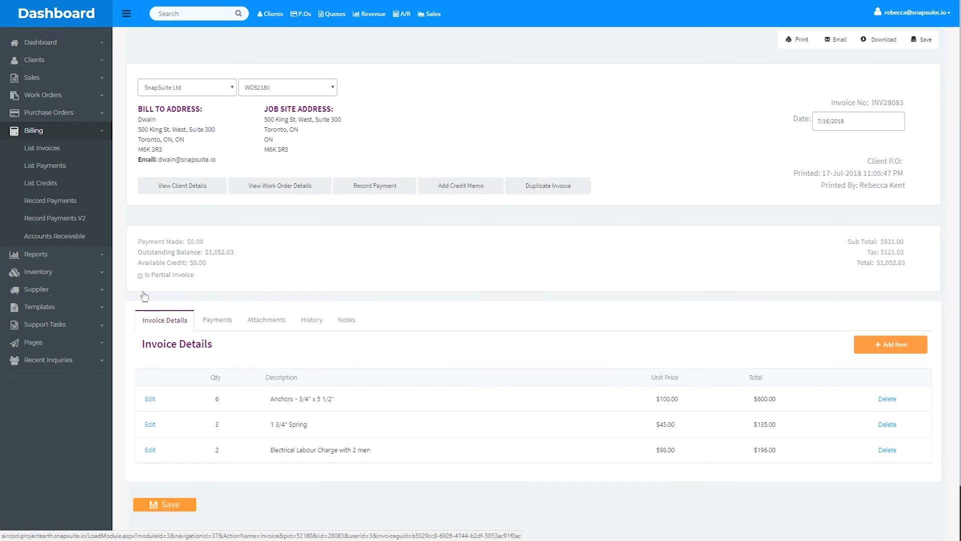
Fill in a credit card payment of 1052.03 for the new SnapSuite Ltd invoice, submit it without a note, and return to the invoice list
click(387, 187)
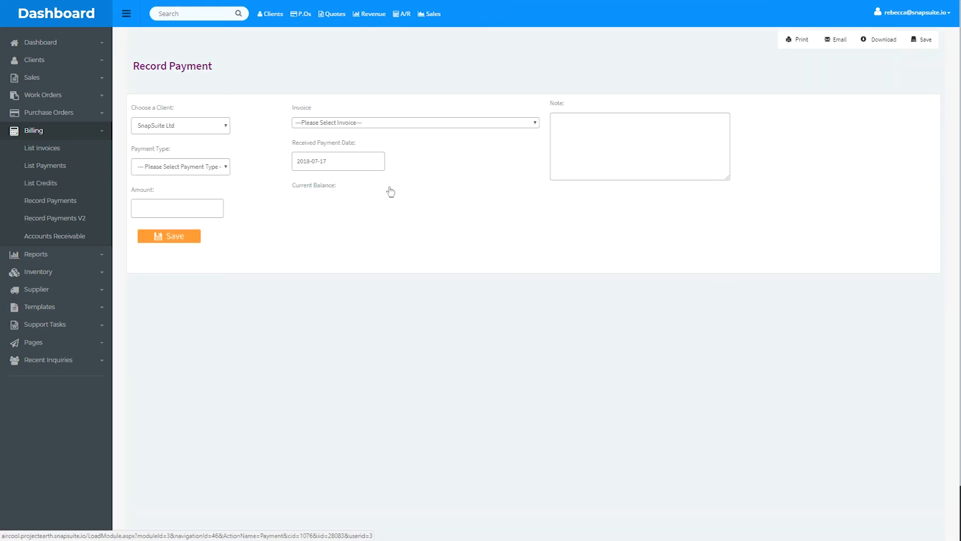
click(314, 124)
click(316, 140)
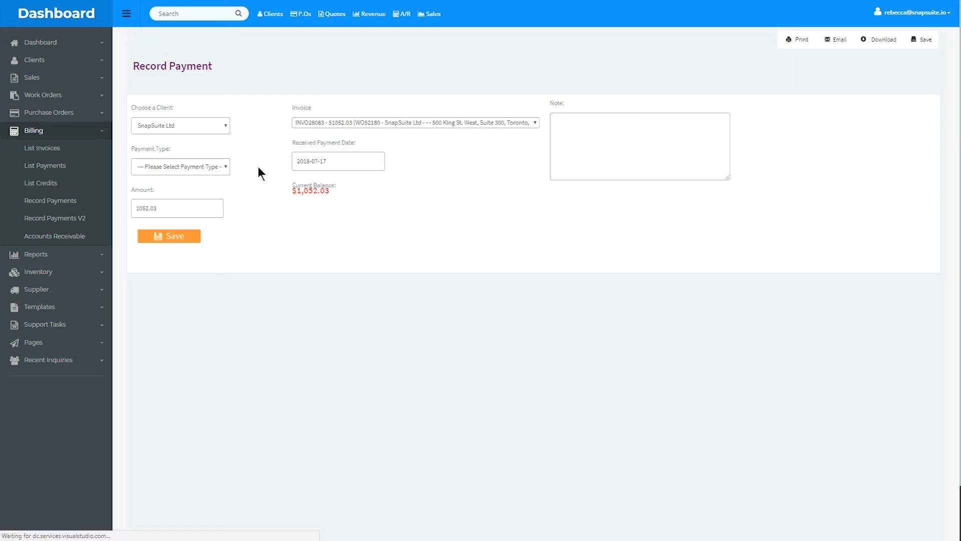
click(210, 166)
click(196, 217)
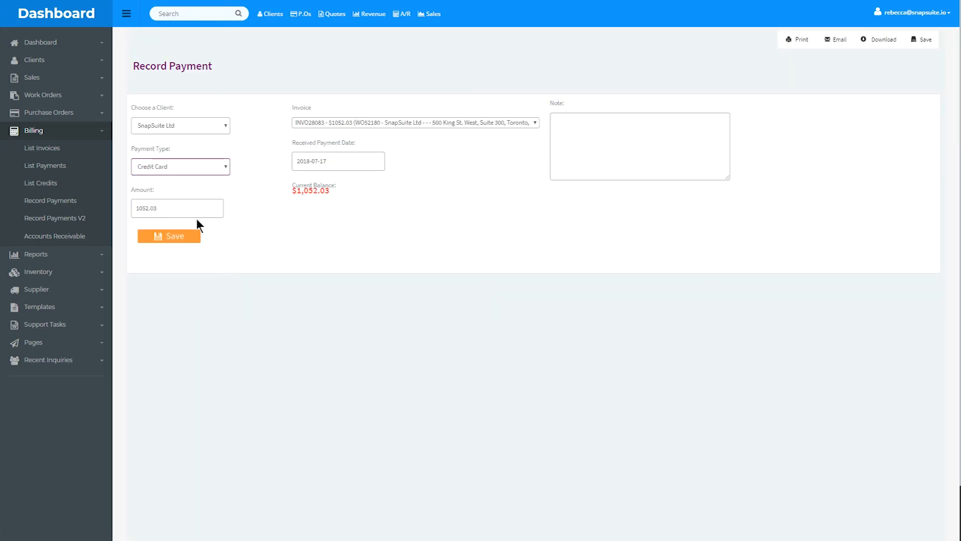
click(576, 125)
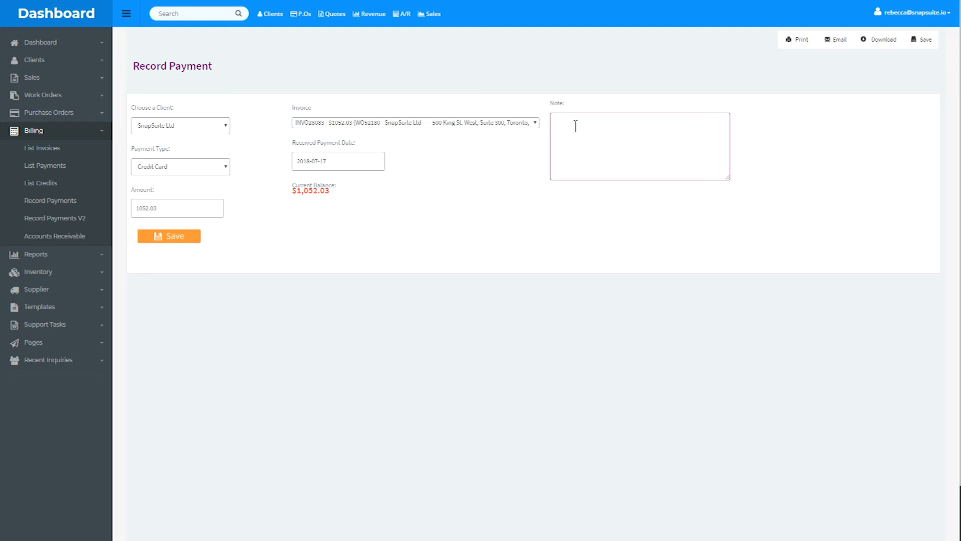
click(163, 237)
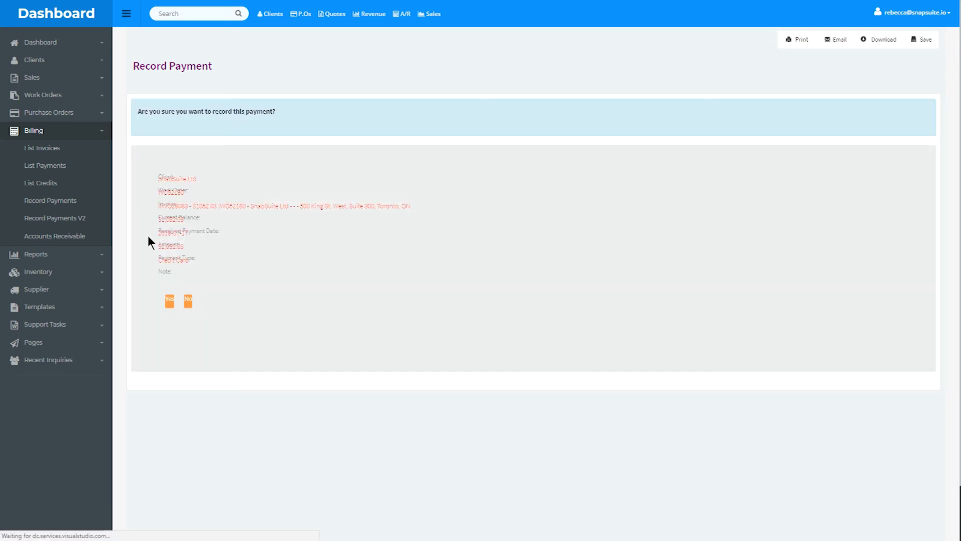
click(52, 147)
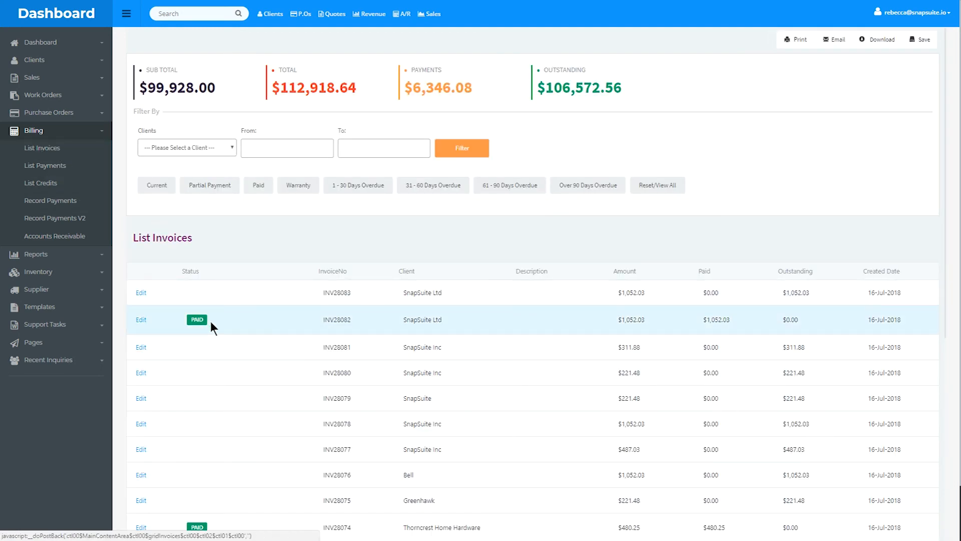